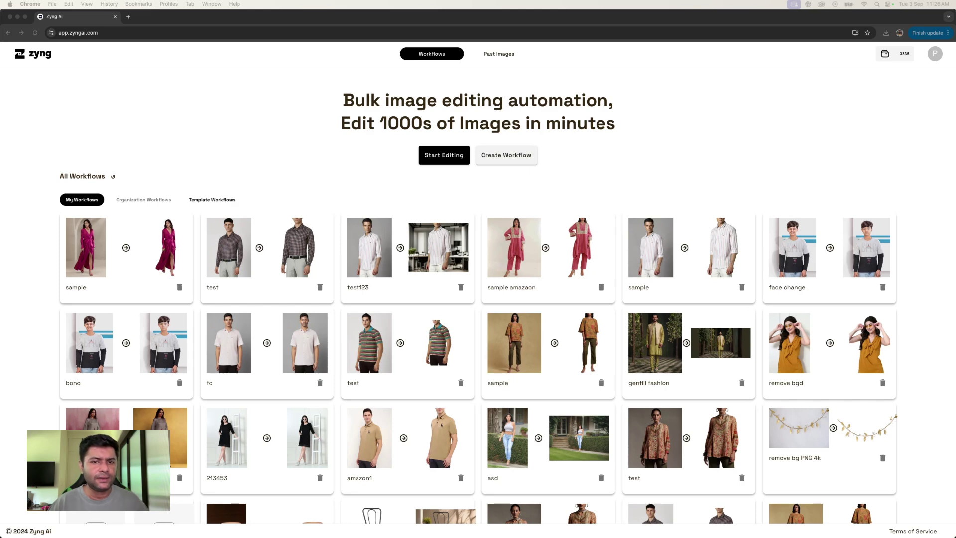
Start a new workflow and browse into the Desktop's Image samples folder.
left_click(522, 158)
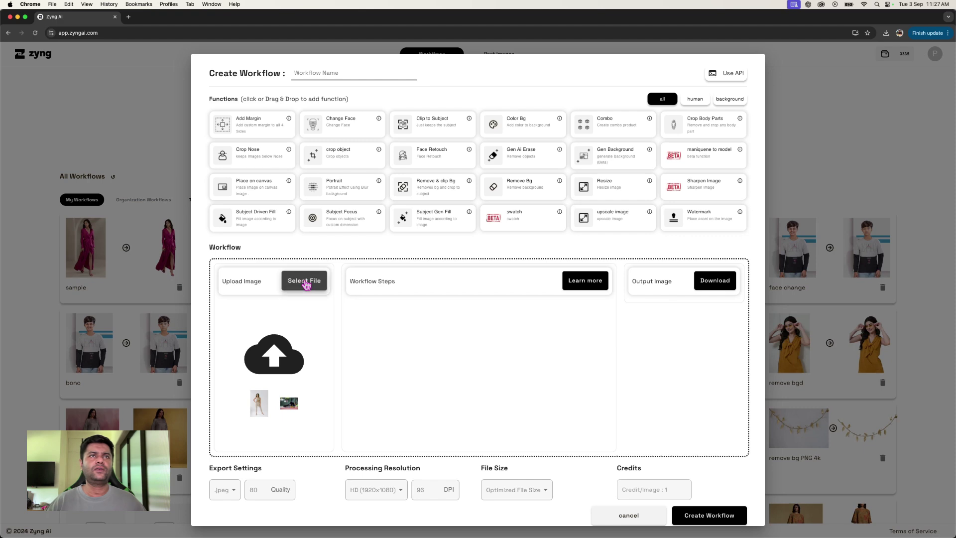
left_click(305, 281)
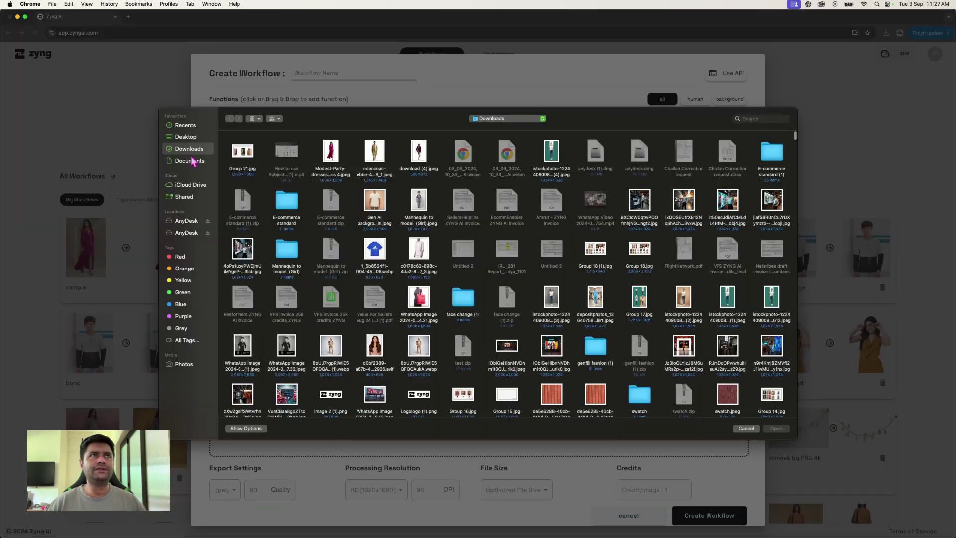
left_click(191, 140)
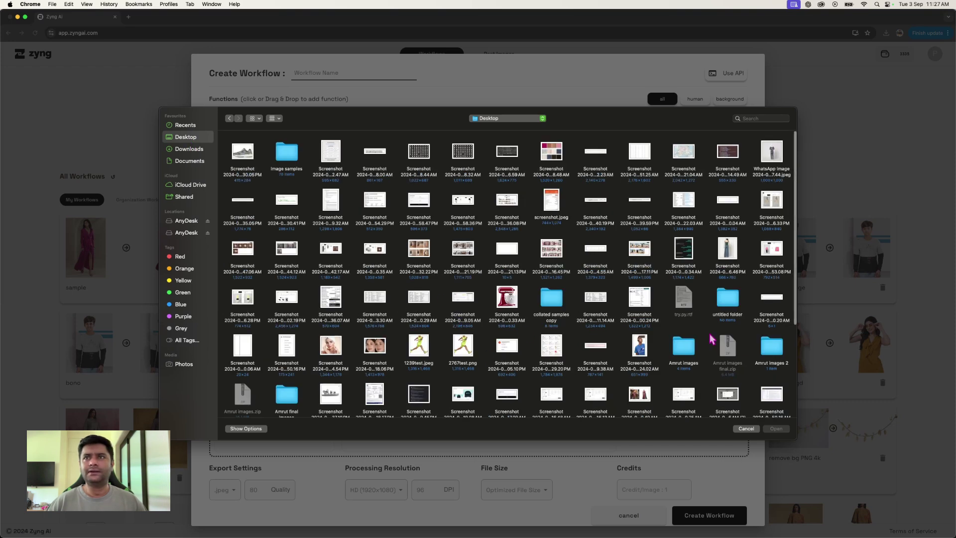
scroll(351, 376, "down", 1)
scroll(301, 299, "up", 1)
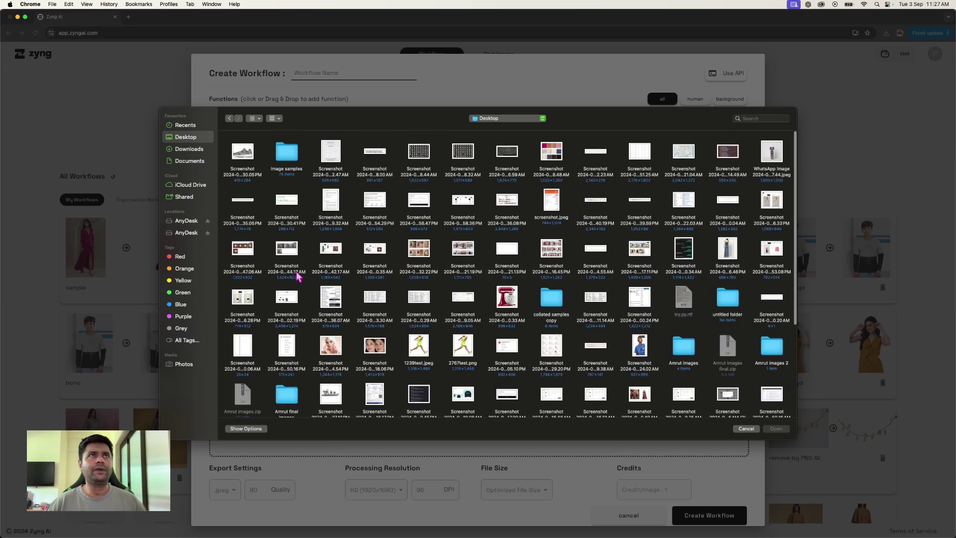
left_click(283, 151)
double_click(283, 151)
Upload the patterned-dress woman photo from human model > human genfill bg as the input image.
double_click(243, 151)
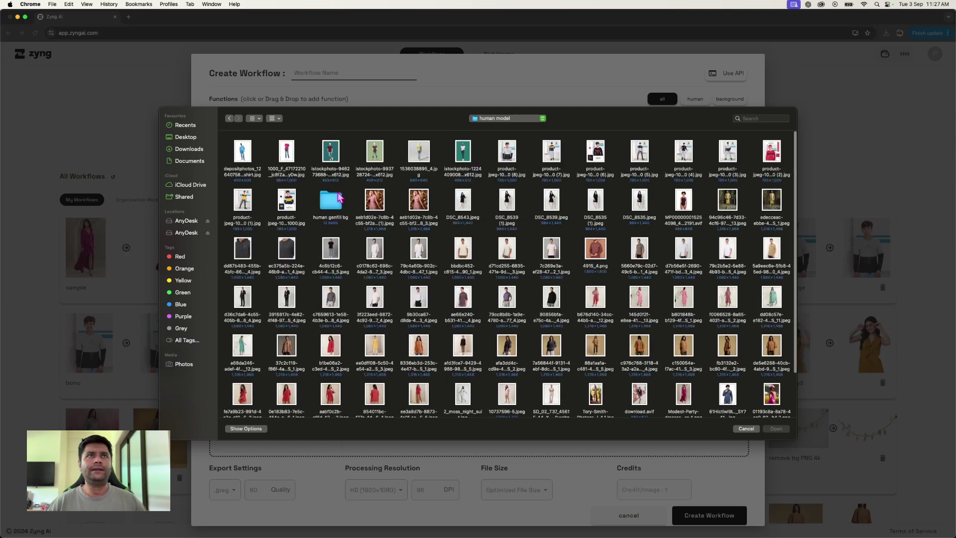
double_click(334, 200)
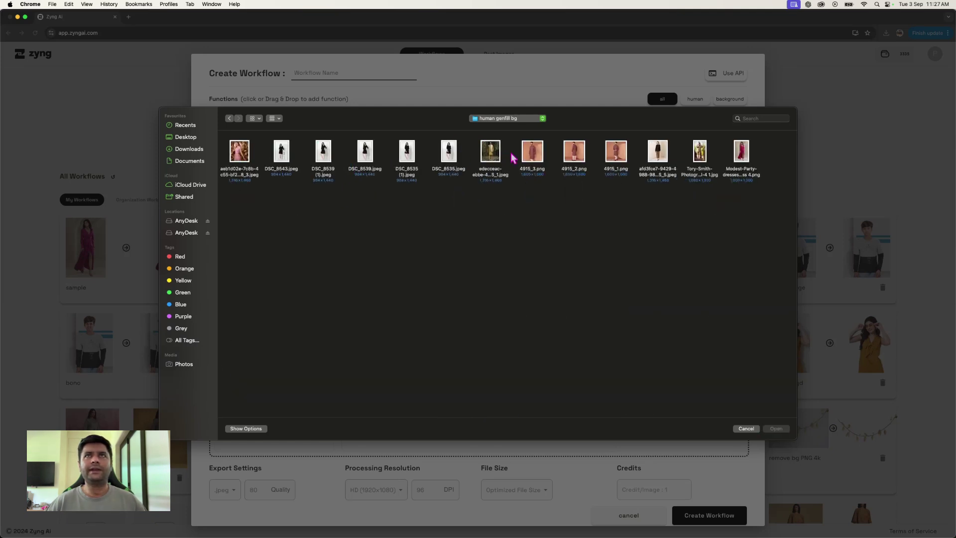
left_click(699, 158)
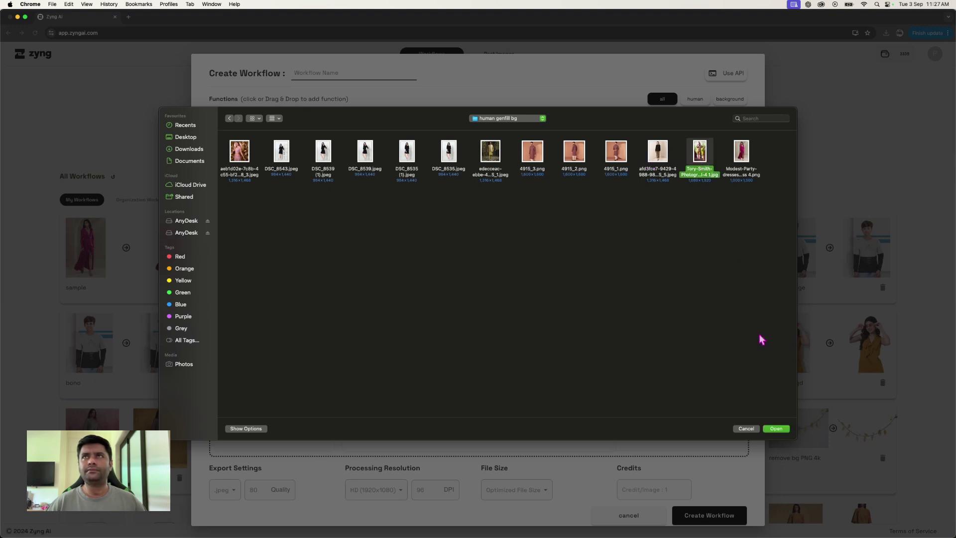
left_click(778, 429)
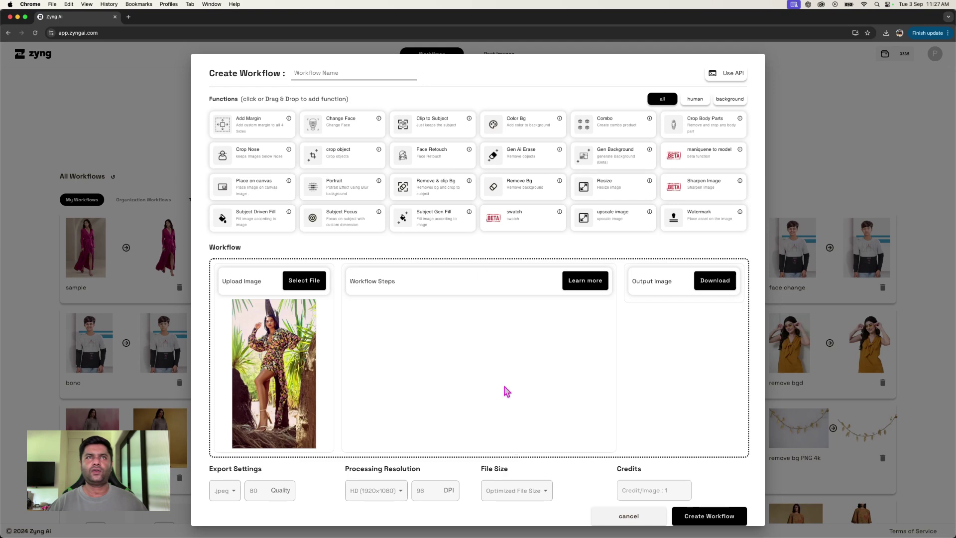
Add a Subject Gen Fill step and set its output size to 2000×1200.
left_click(435, 218)
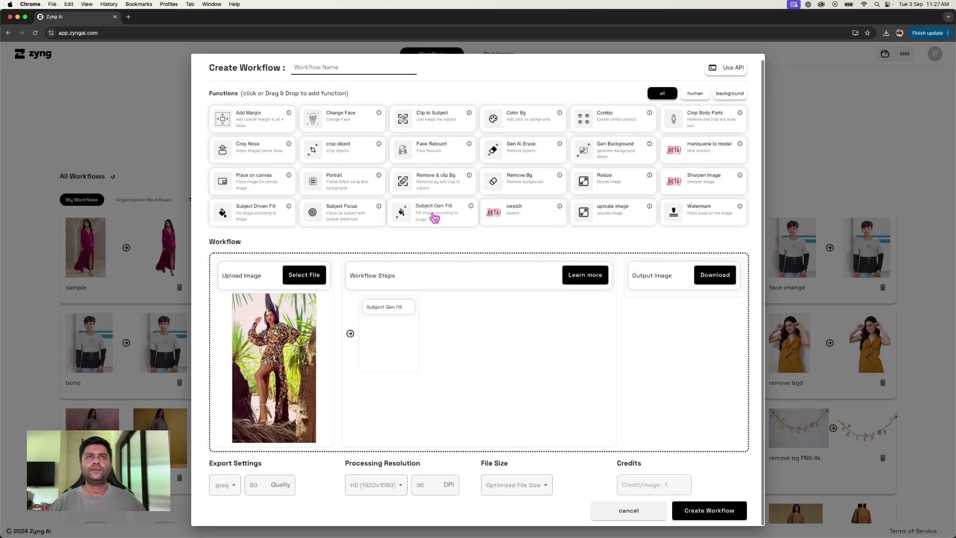
left_click(451, 316)
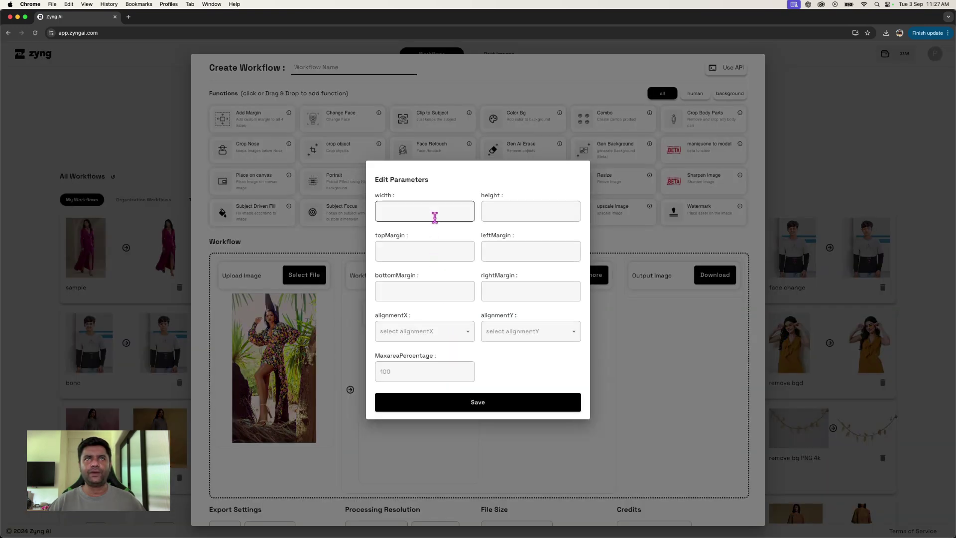
left_click(436, 209)
type("200")
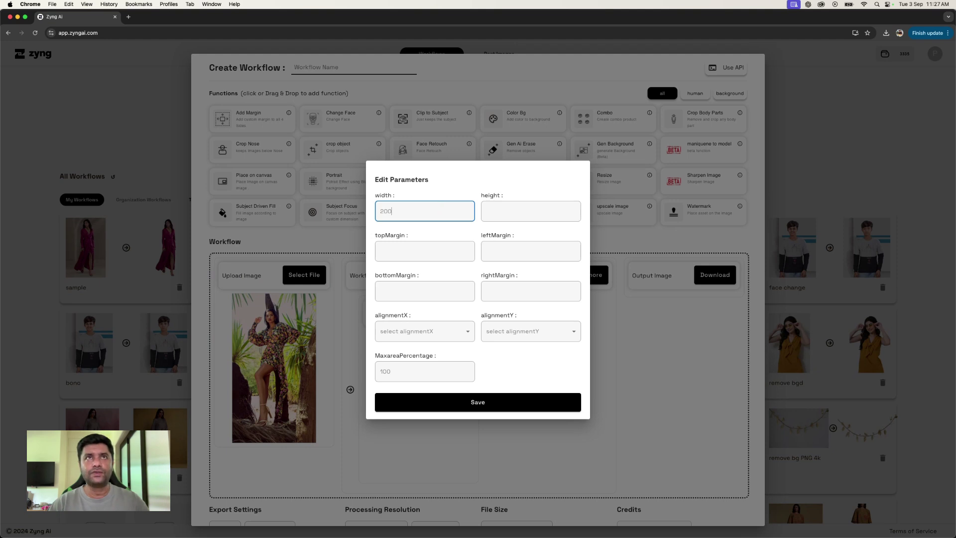
type("0")
key("Tab")
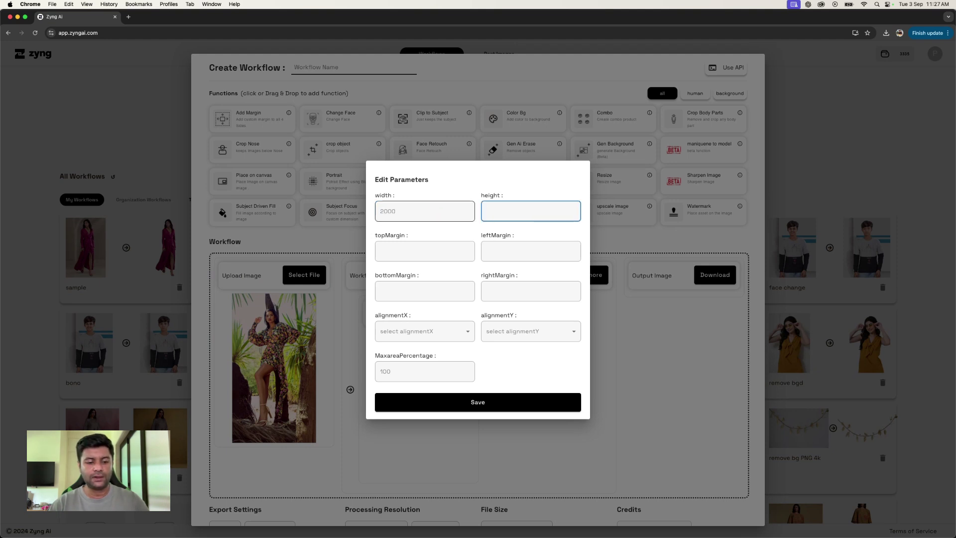
Set the Subject Gen Fill margins to 10.
left_click(406, 249)
type("10")
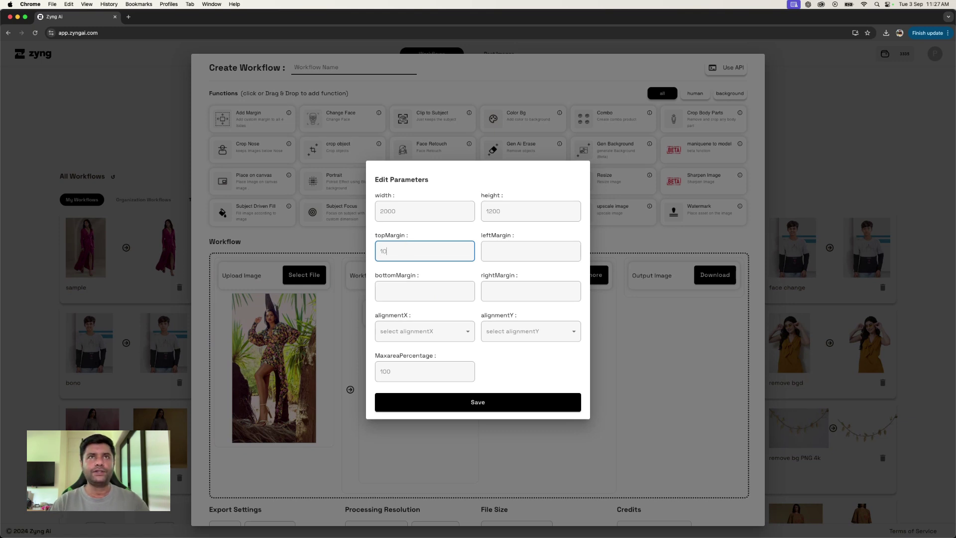
key("Tab")
type("10")
left_click(425, 291)
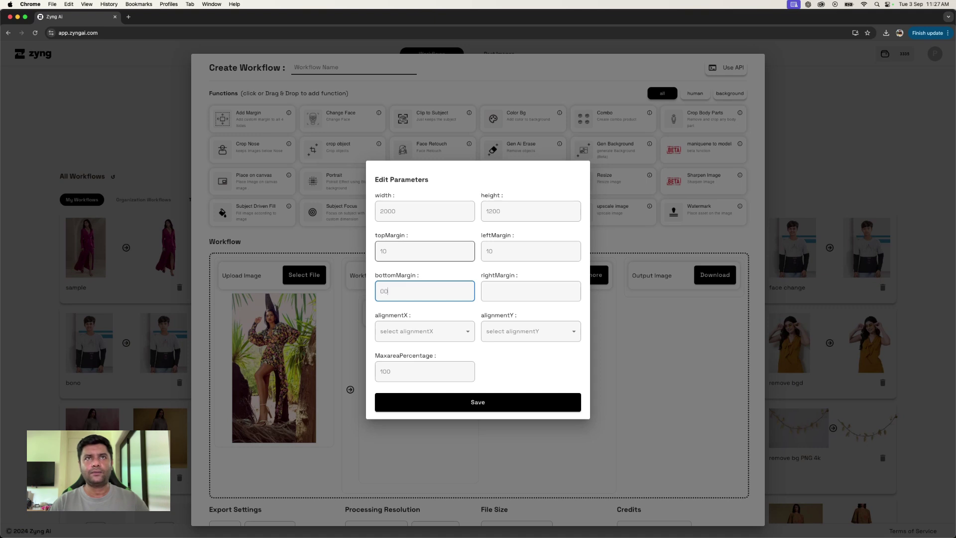
key("Tab")
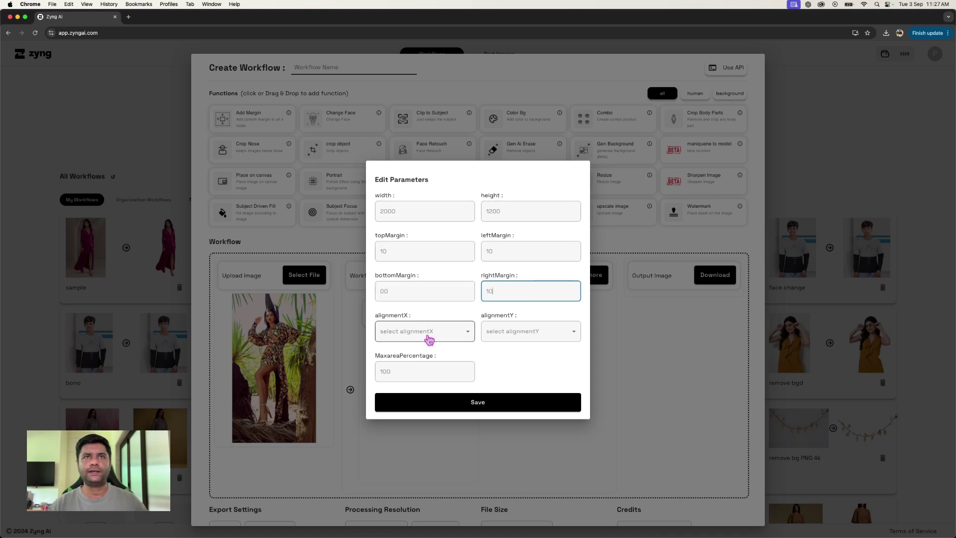
Set alignmentX and alignmentY to Center alignment and save the parameters.
left_click(426, 332)
left_click(416, 392)
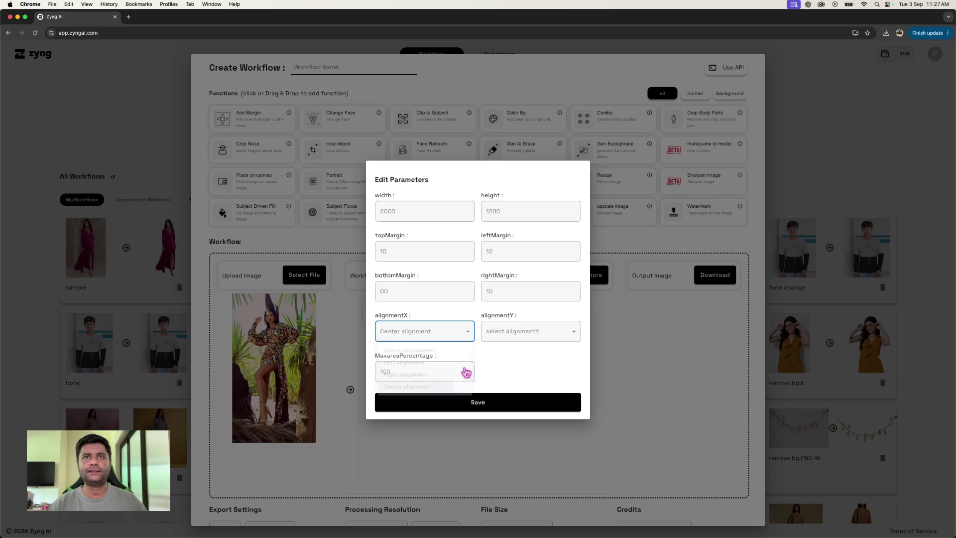
left_click(512, 334)
left_click(508, 392)
left_click(496, 406)
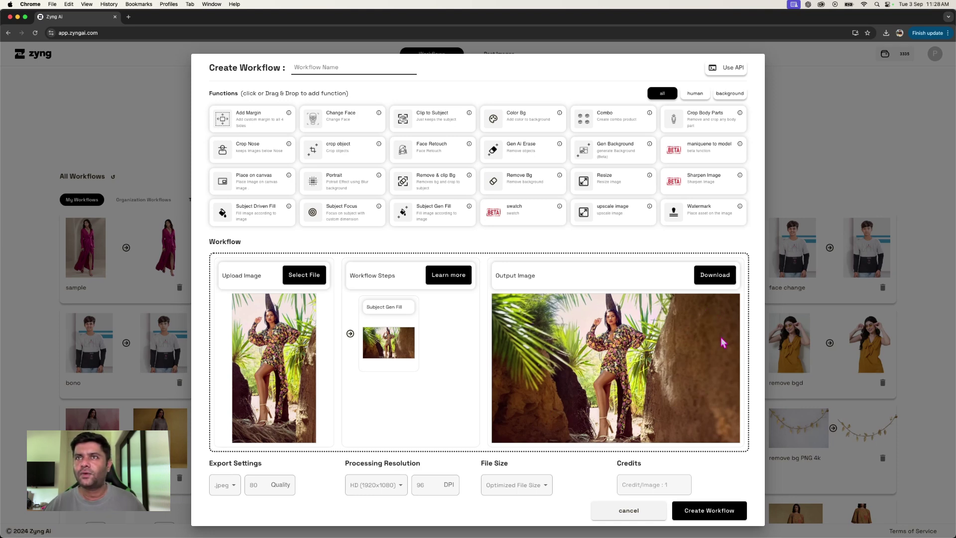
Enter 'genfill test' as the workflow name above the widened output preview.
scroll(623, 371, "up", 1)
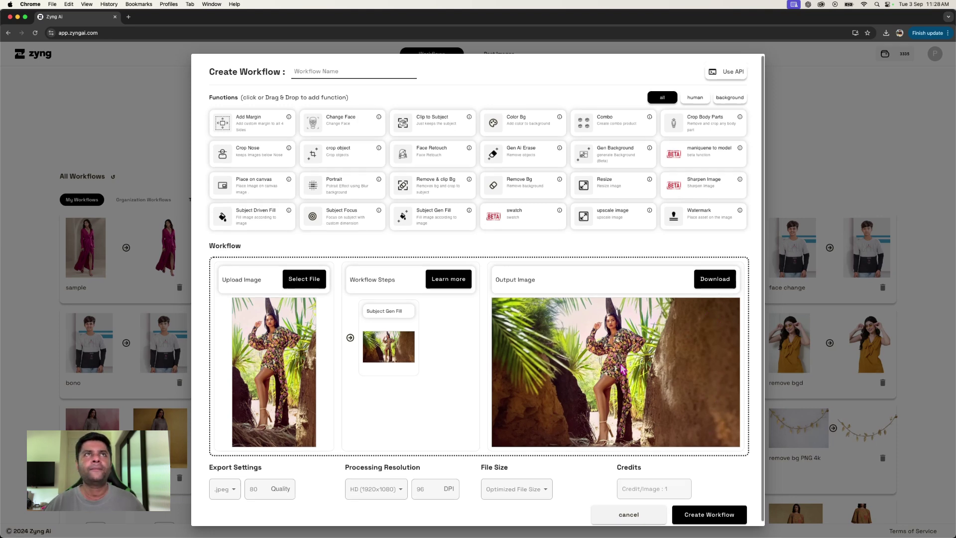
left_click(345, 73)
type("genfill test")
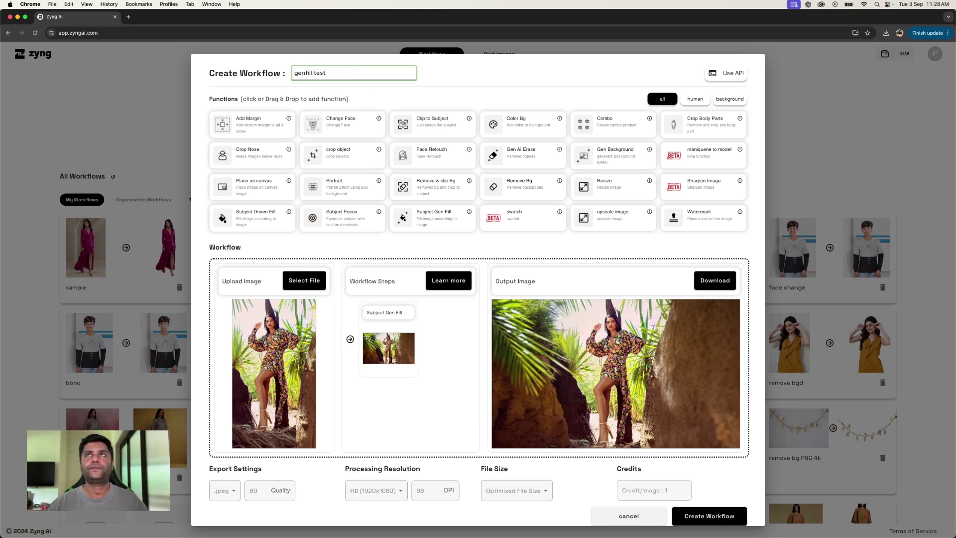
left_click(536, 273)
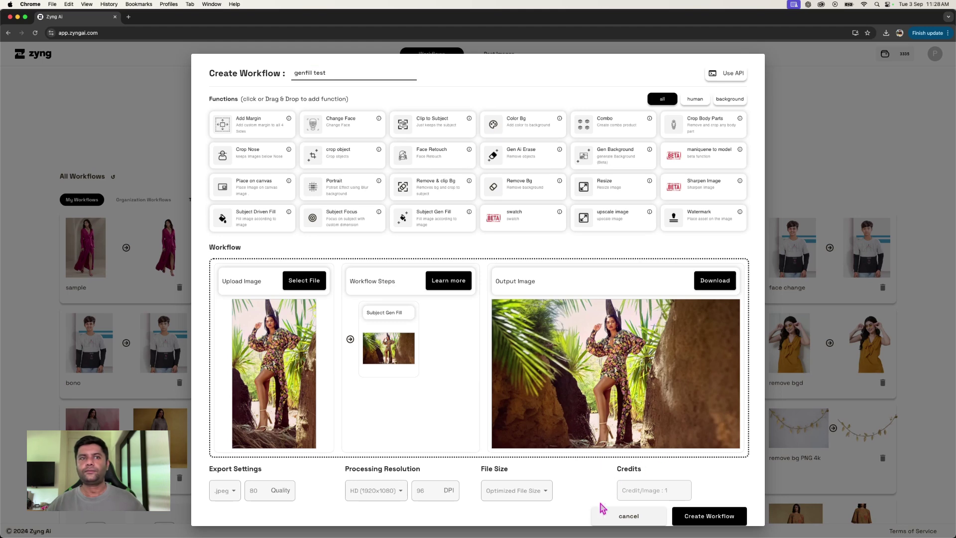
Create the genfill test workflow and reopen it from the workflow list.
left_click(698, 518)
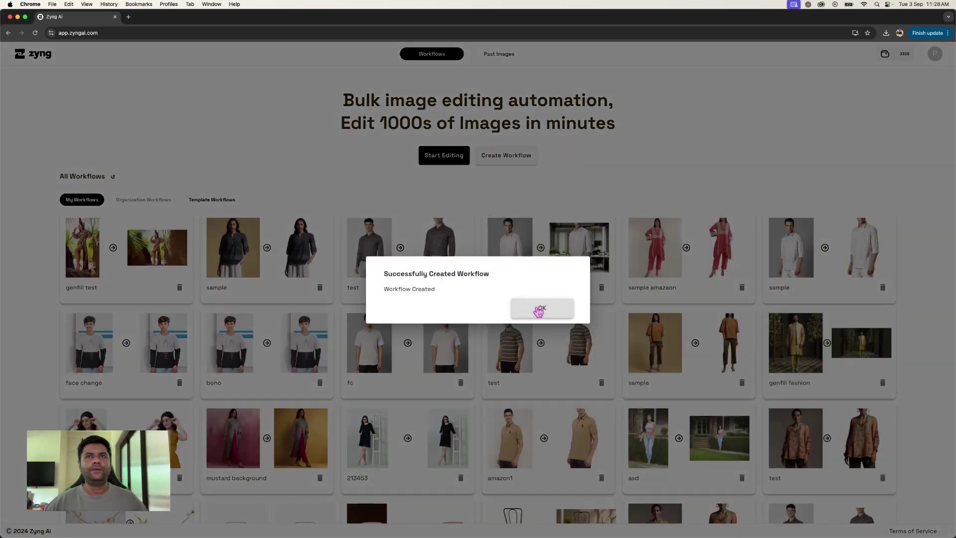
left_click(542, 306)
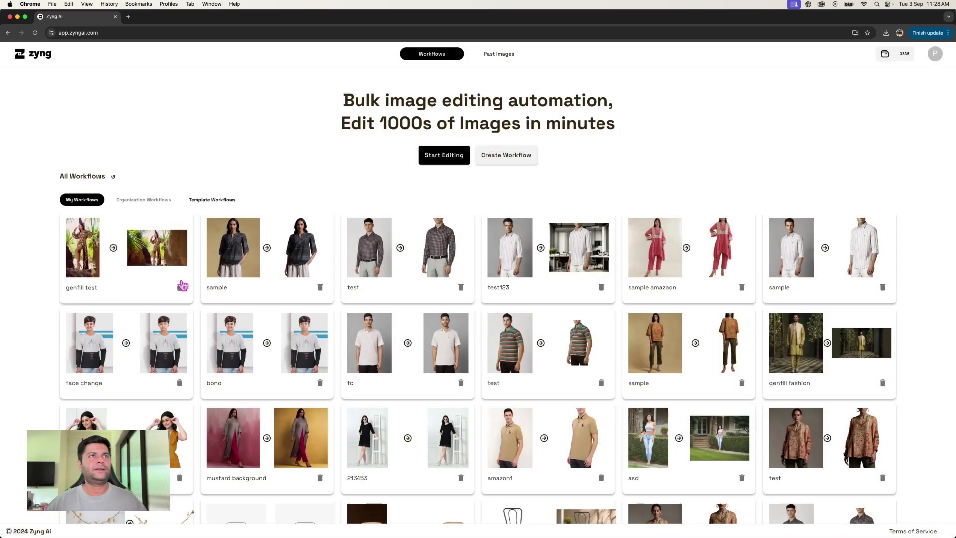
left_click(153, 269)
Replace the batch with 13 newly uploaded images and start processing them.
left_click(678, 75)
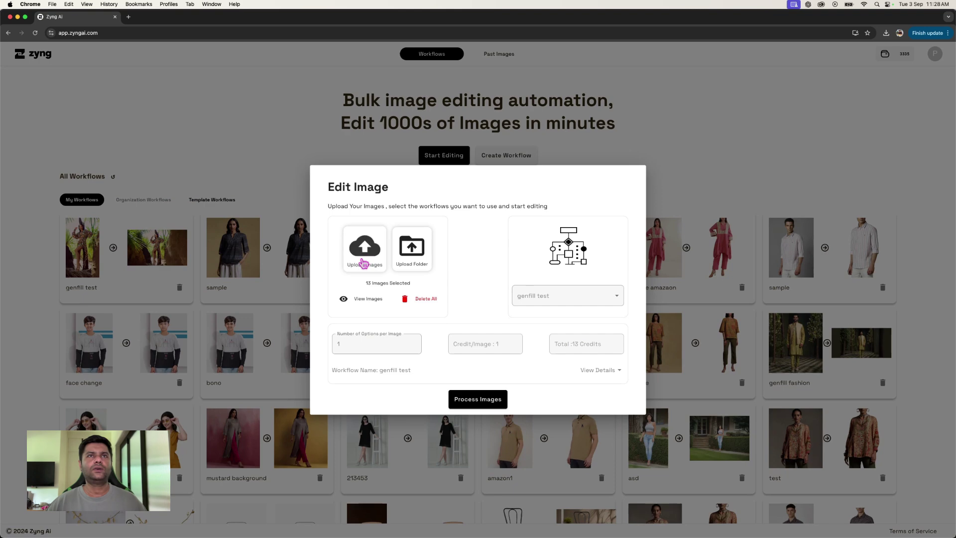
left_click(423, 300)
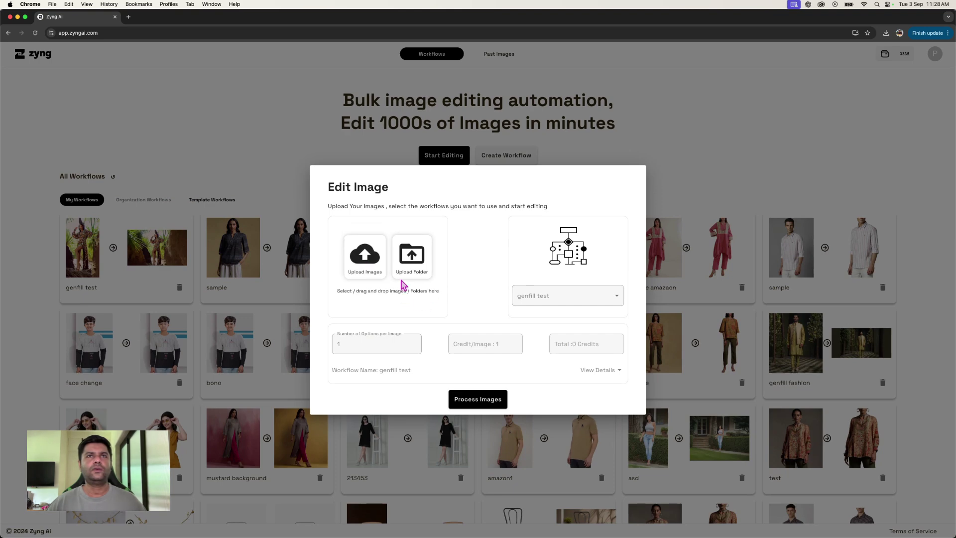
left_click(377, 270)
left_click_drag(762, 181, 229, 165)
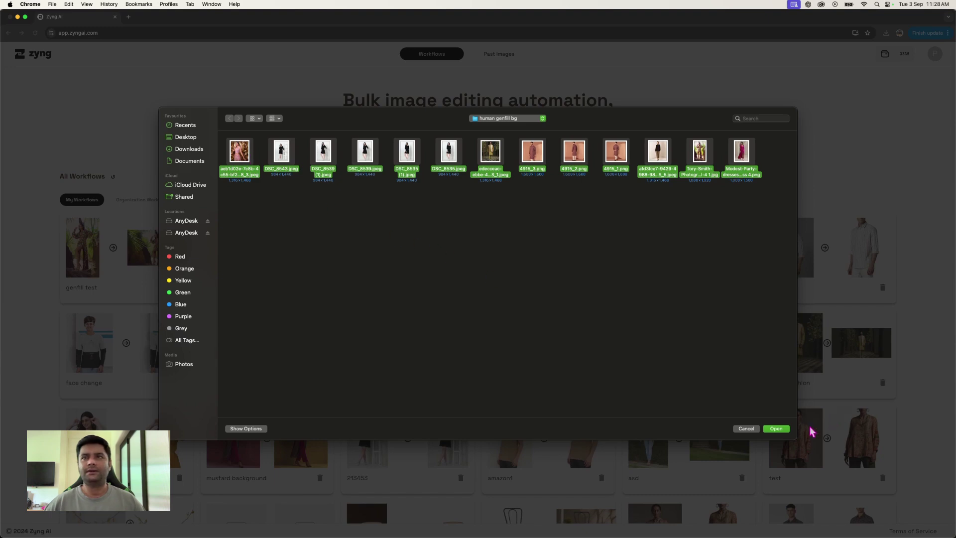
left_click(775, 428)
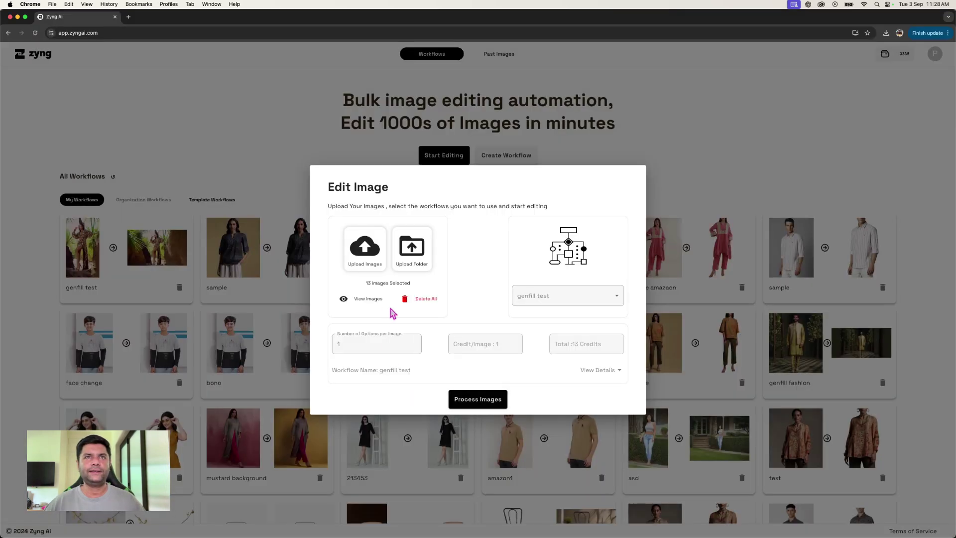
left_click(468, 400)
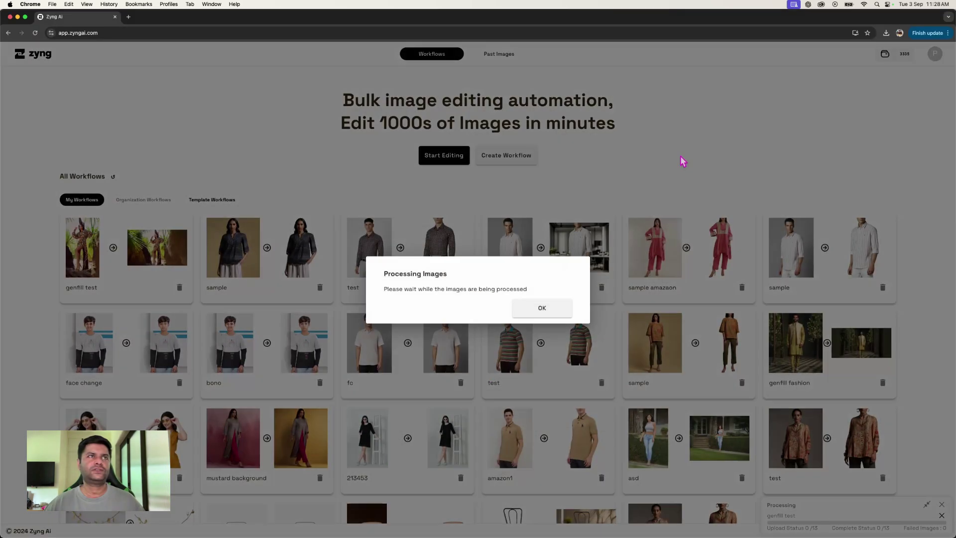
Dismiss the processing notice and, once all 13 images upload, reopen genfill test's editor.
left_click(560, 311)
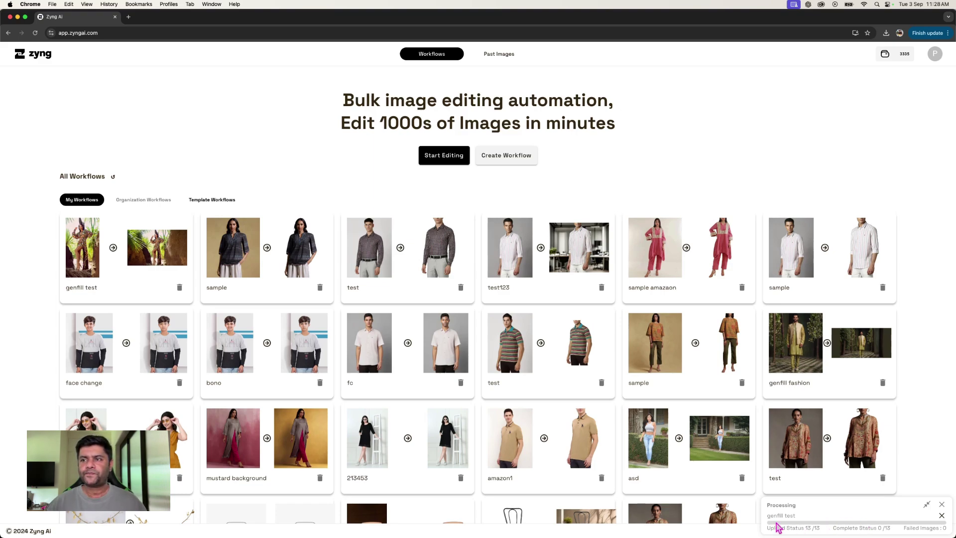
left_click(128, 245)
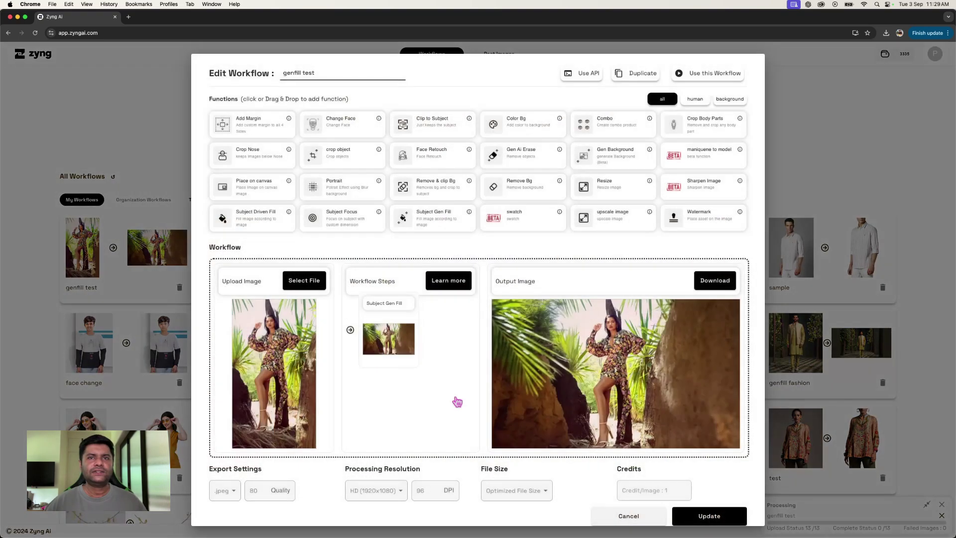
Replace the workflow's sample with the edecceac photo of the man in a green kurta.
left_click(299, 282)
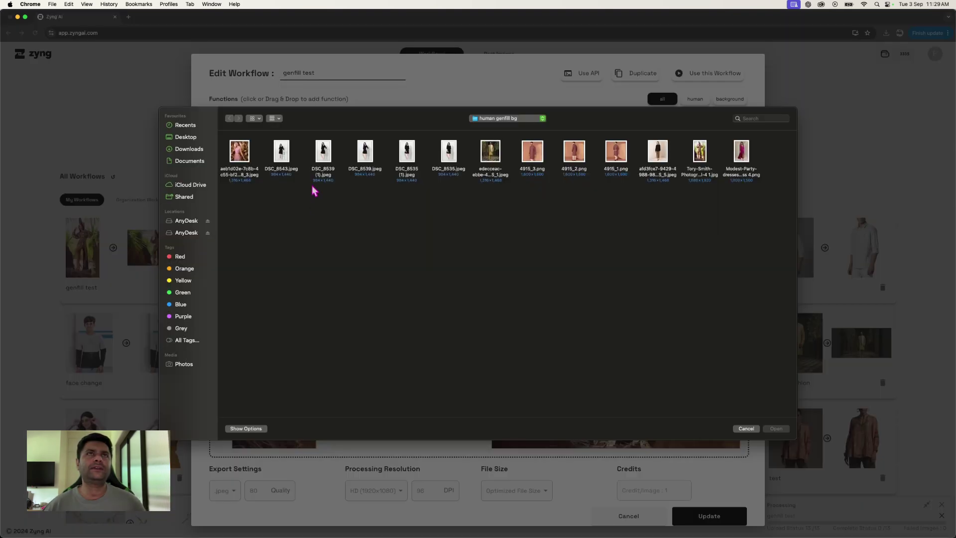
left_click(498, 158)
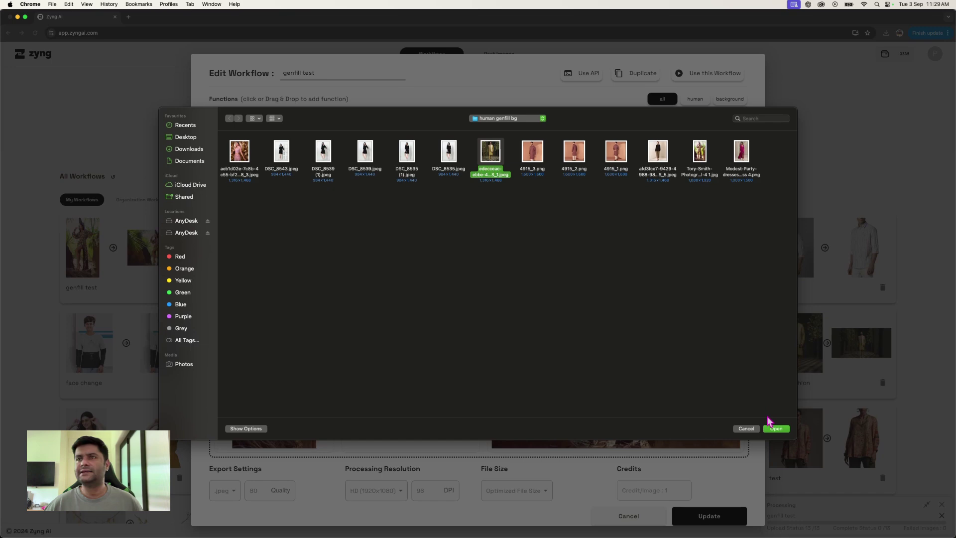
left_click(775, 428)
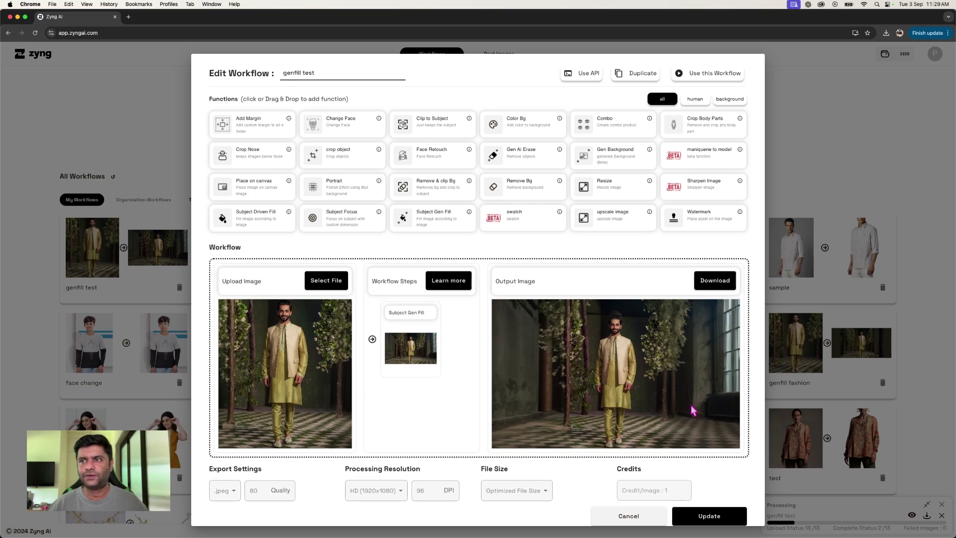
Close the editor and open genfill test's processed-images gallery.
left_click(948, 396)
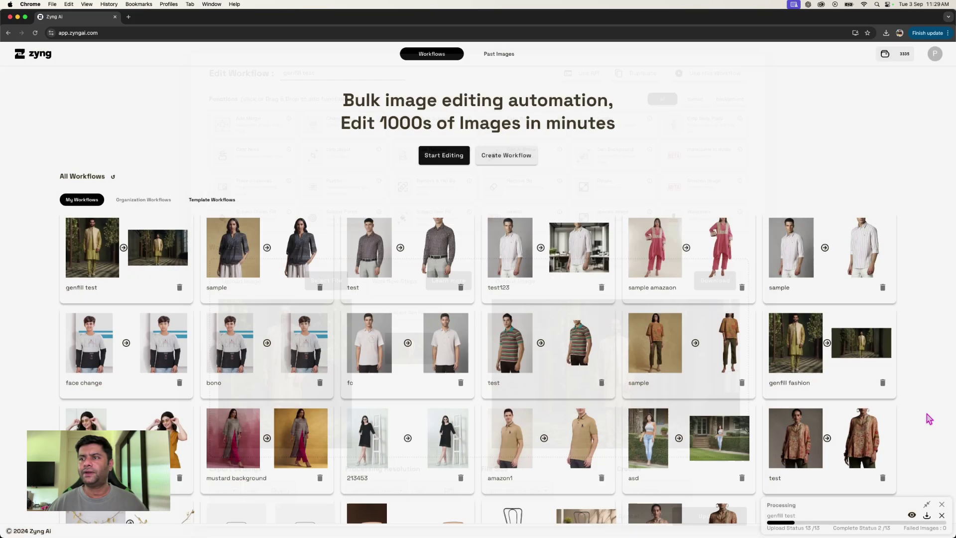
left_click(912, 516)
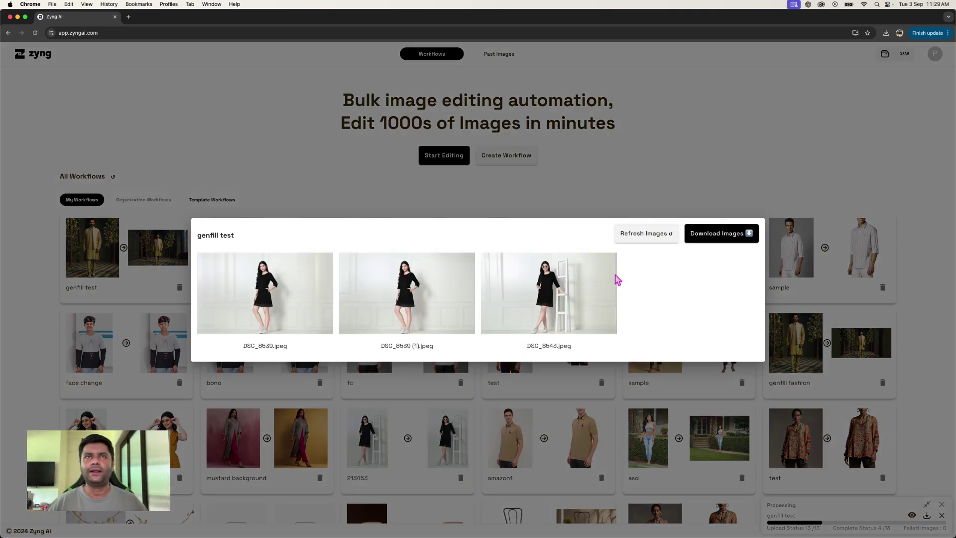
left_click(650, 236)
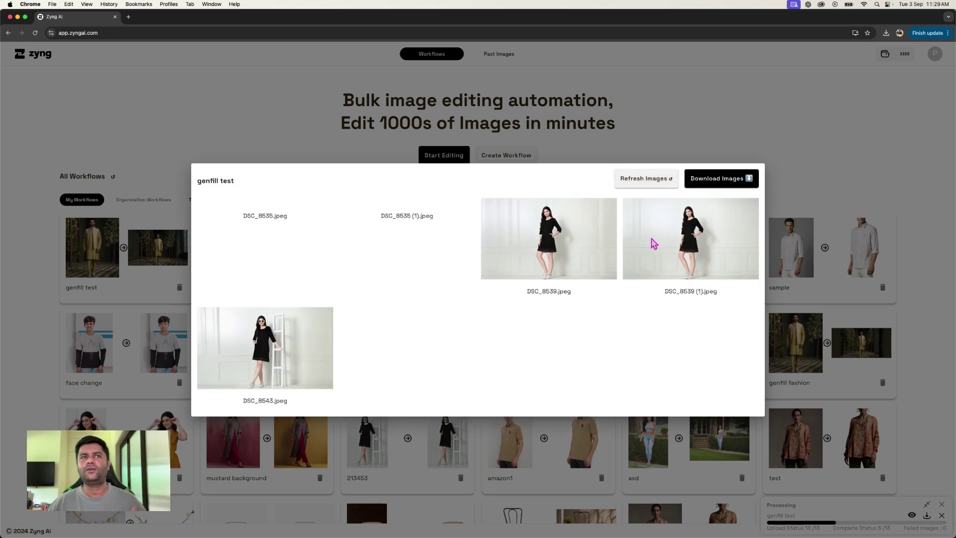
Refresh the results repeatedly until nine widened output images appear.
left_click(656, 184)
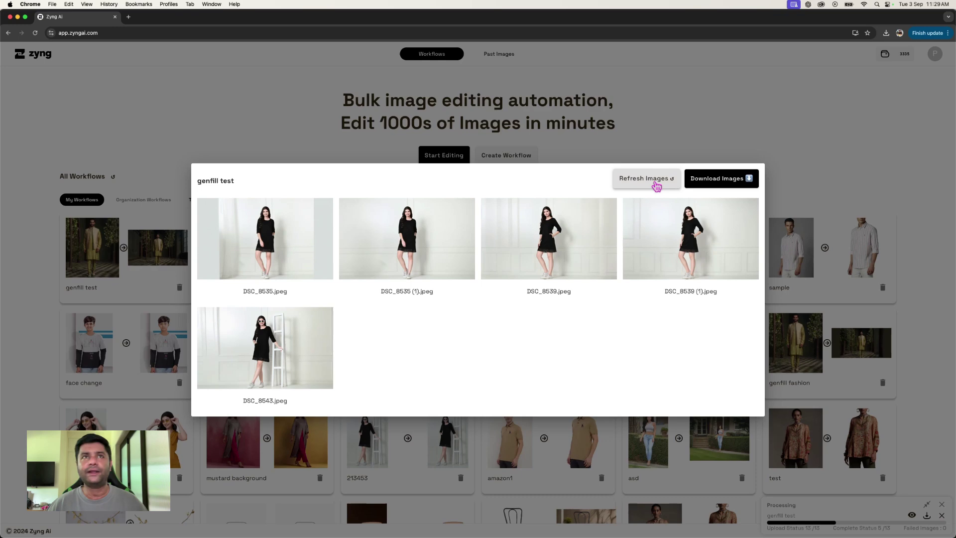
left_click(652, 181)
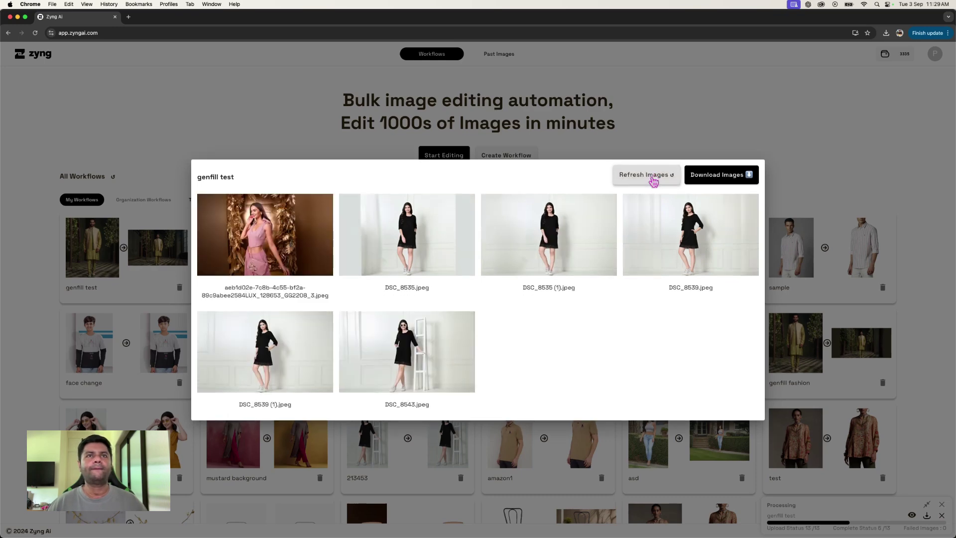
left_click(654, 180)
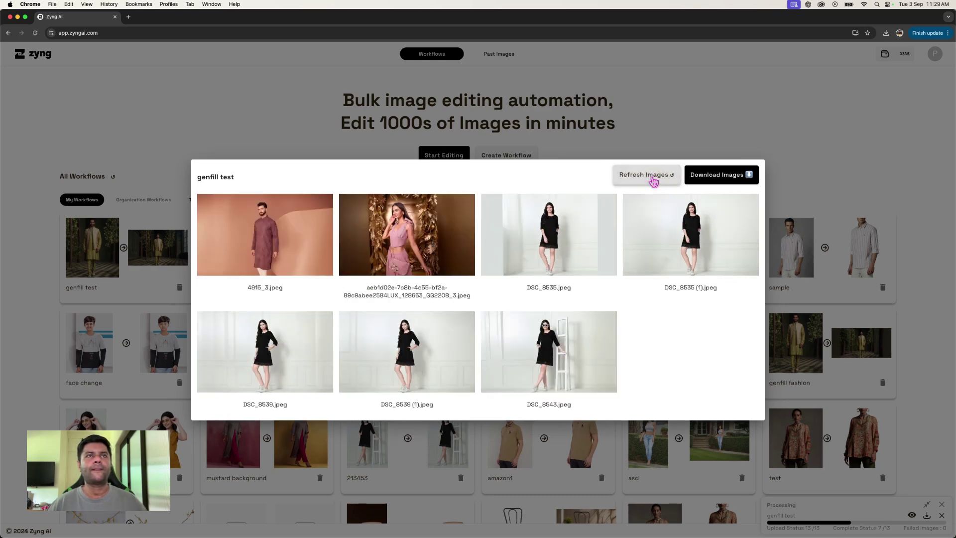
left_click(653, 183)
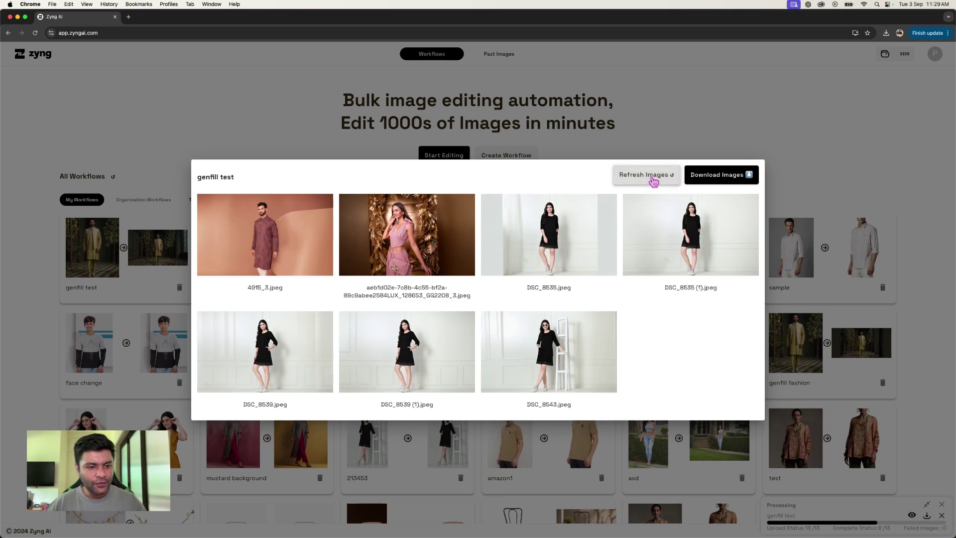
left_click(653, 182)
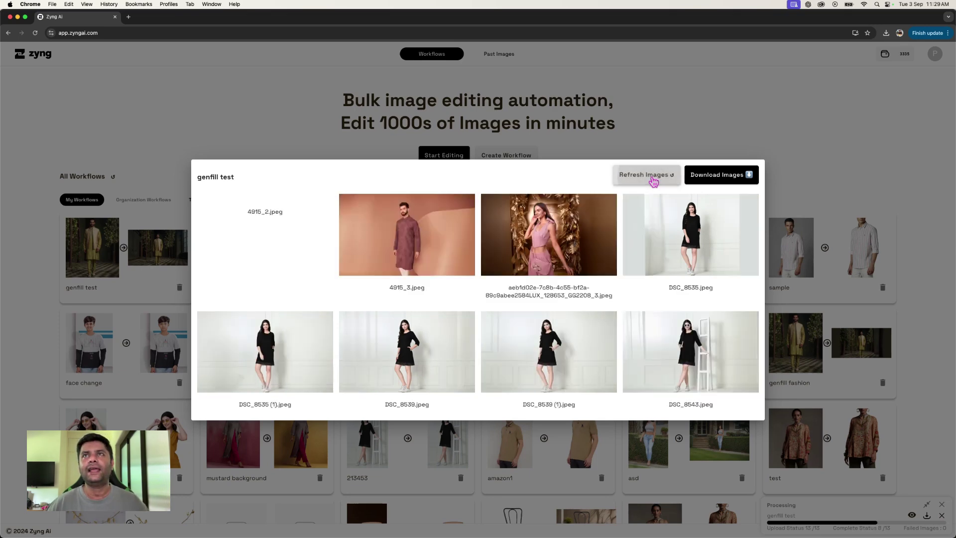
left_click(653, 183)
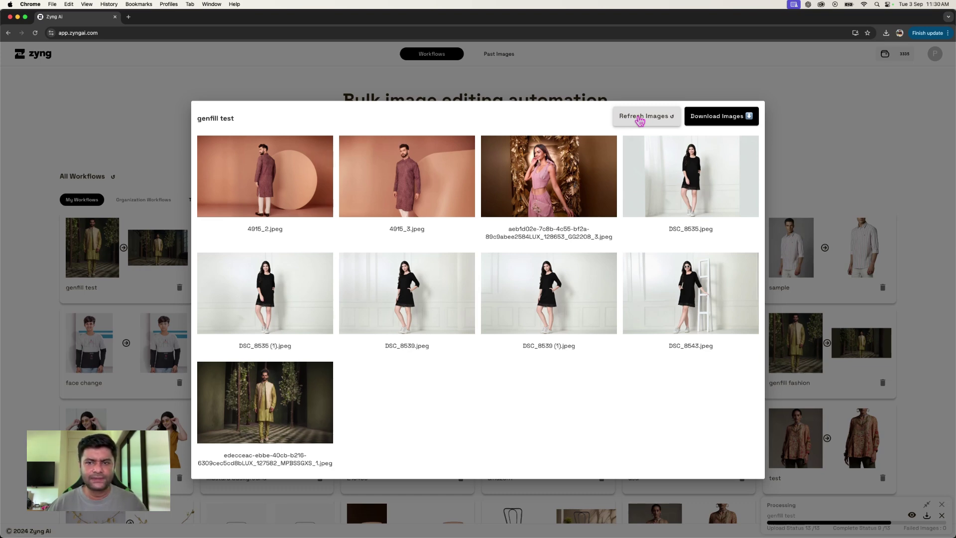
left_click(640, 120)
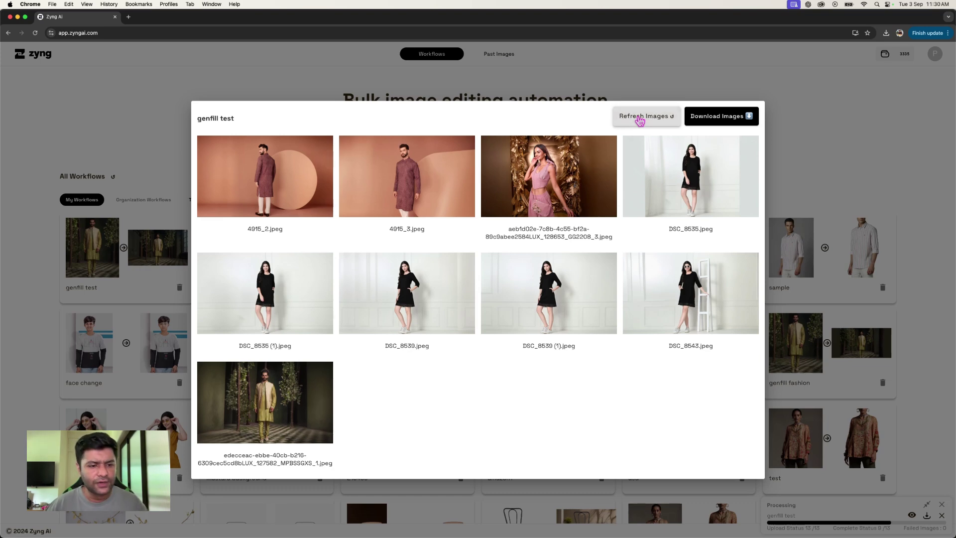